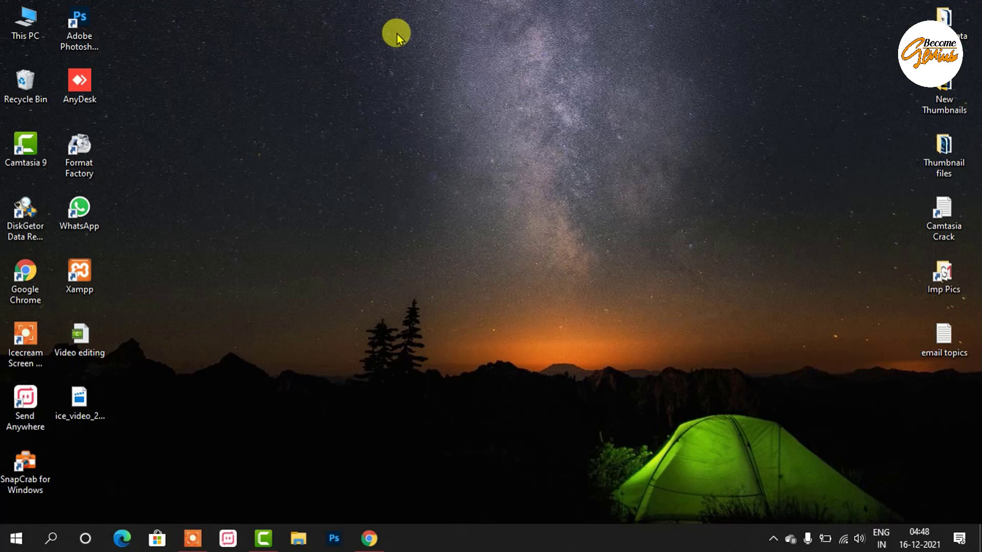
# - Switch to Google Drive in Chrome and look through the folders and files in My Drive
pyautogui.click(373, 538)
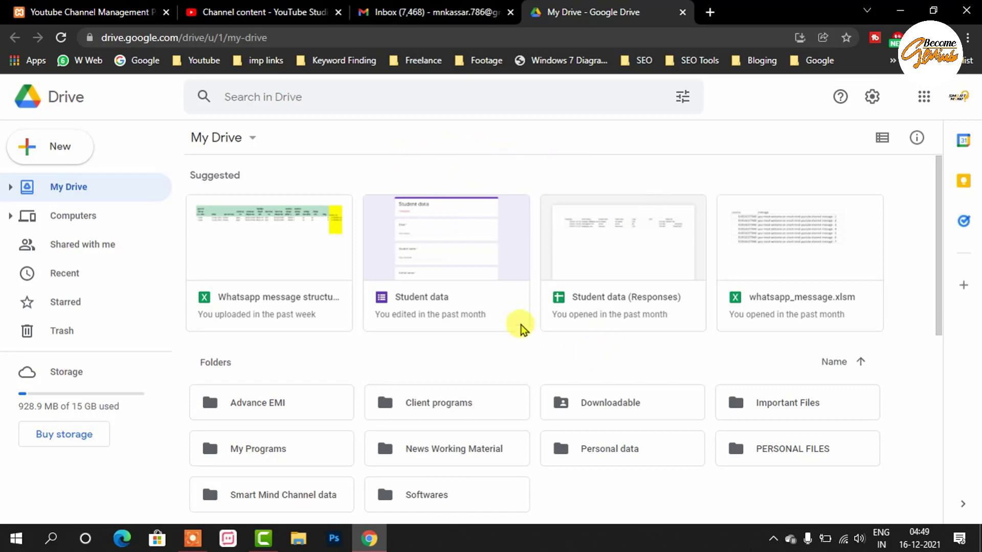
pyautogui.scroll(-5, 520, 327)
pyautogui.scroll(3, 620, 281)
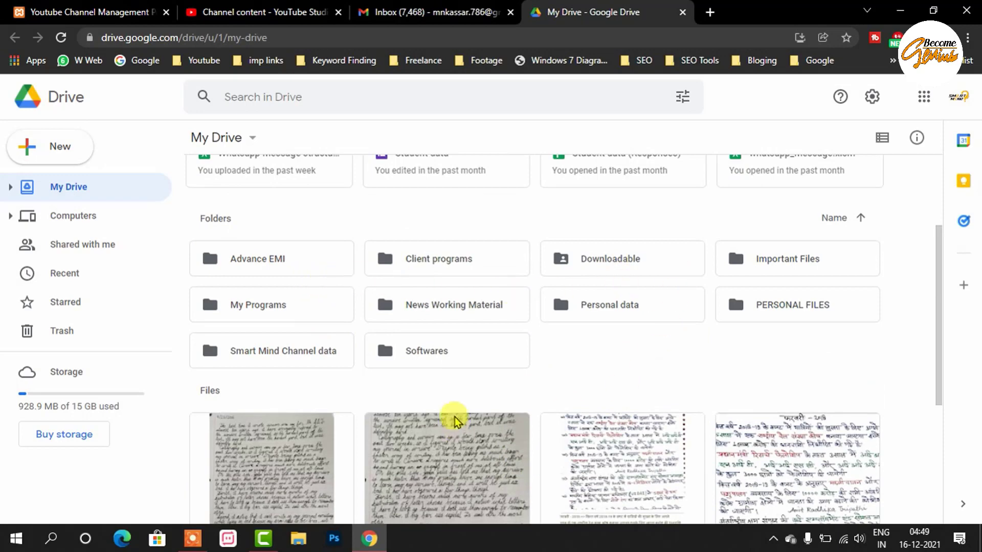
pyautogui.scroll(-3, 455, 415)
pyautogui.scroll(6, 563, 409)
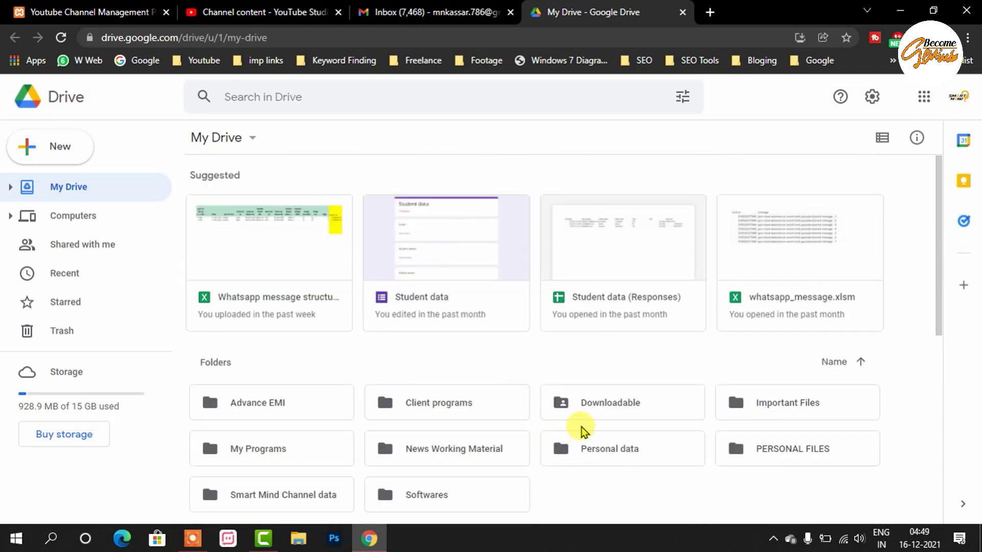
# - Open the Downloadable folder and its Whatsapp Auto message subfolder to view the files stored there
pyautogui.scroll(-2, 588, 362)
pyautogui.click(590, 343)
pyautogui.doubleClick(590, 343)
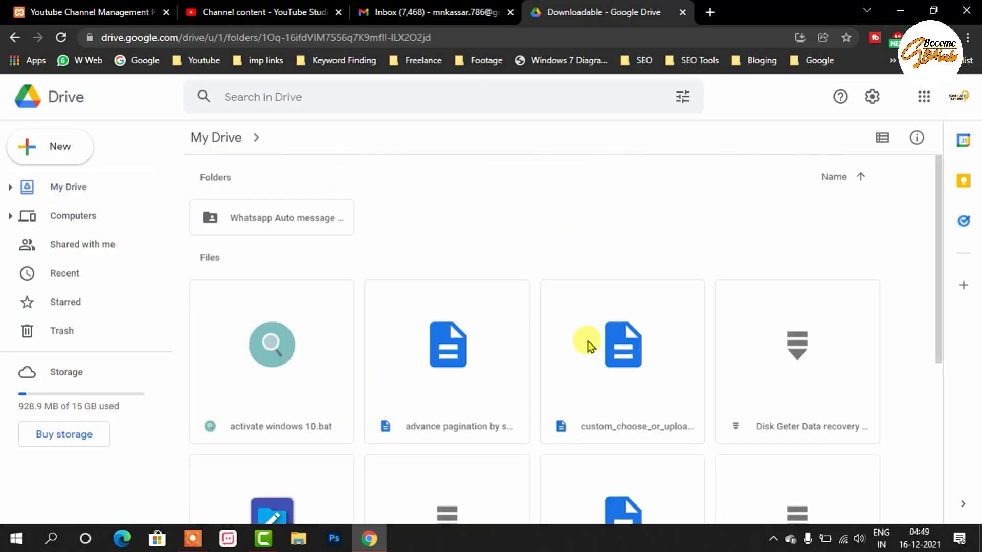
pyautogui.scroll(-1, 684, 377)
pyautogui.scroll(1, 673, 387)
pyautogui.scroll(-1, 671, 386)
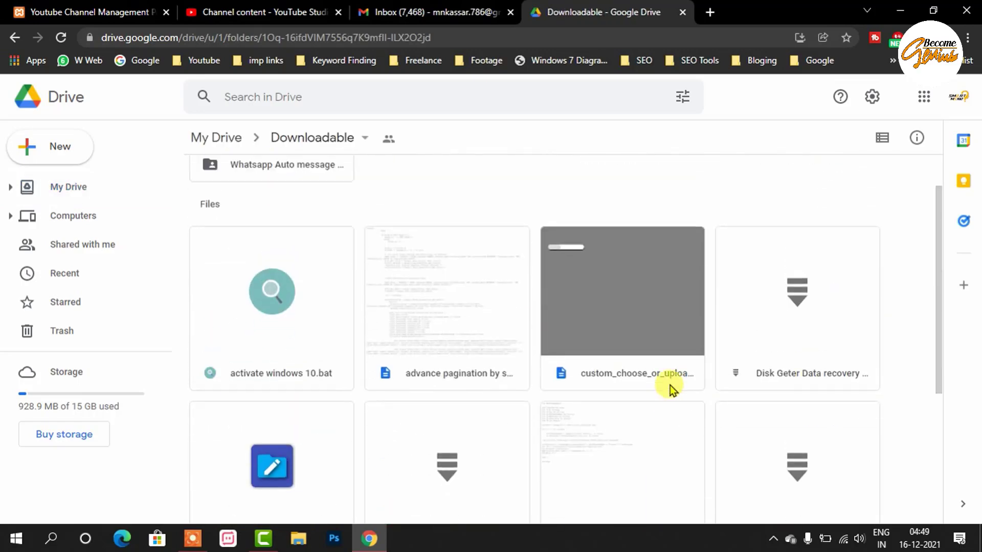
pyautogui.scroll(1, 671, 386)
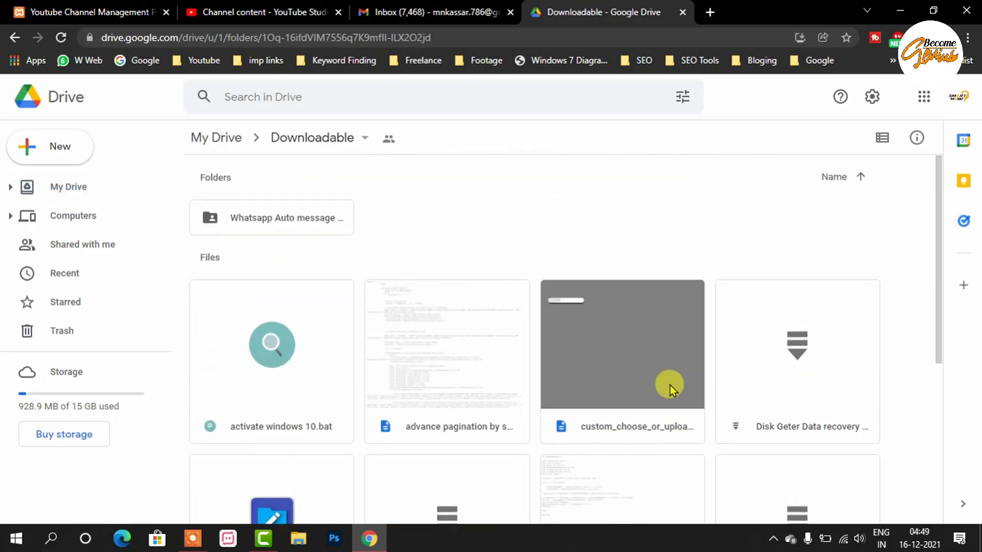
pyautogui.doubleClick(288, 225)
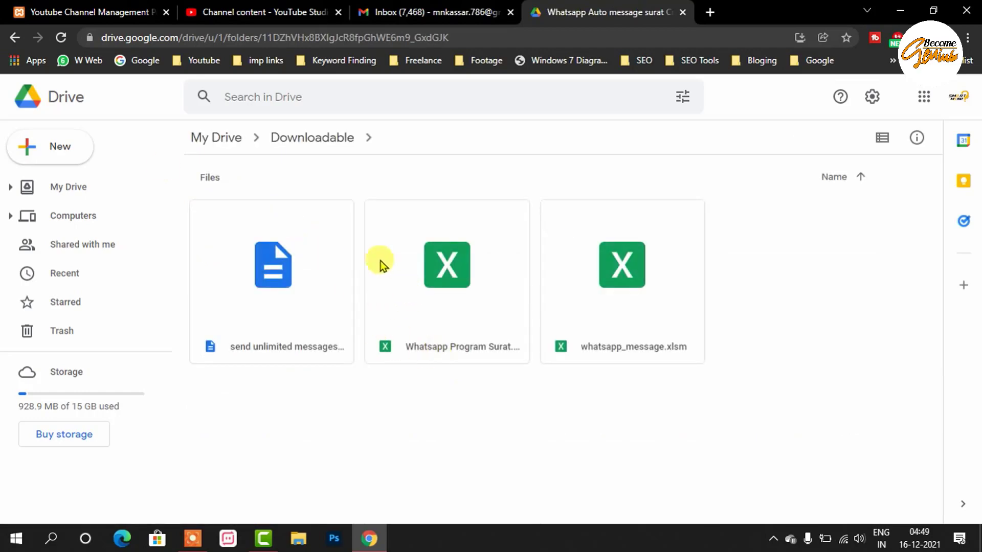
# - Return to My Drive and create a new folder named My Files there
pyautogui.click(64, 191)
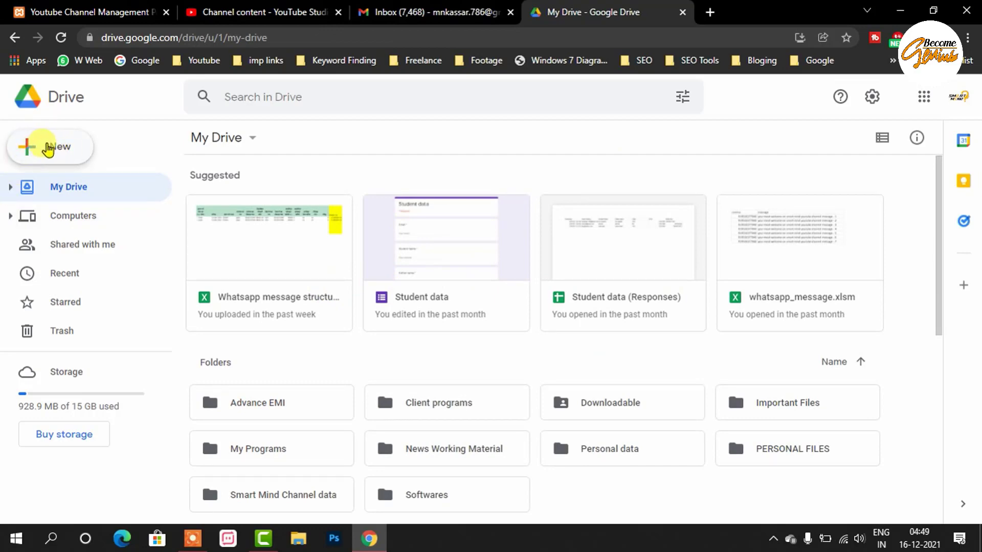
pyautogui.click(49, 150)
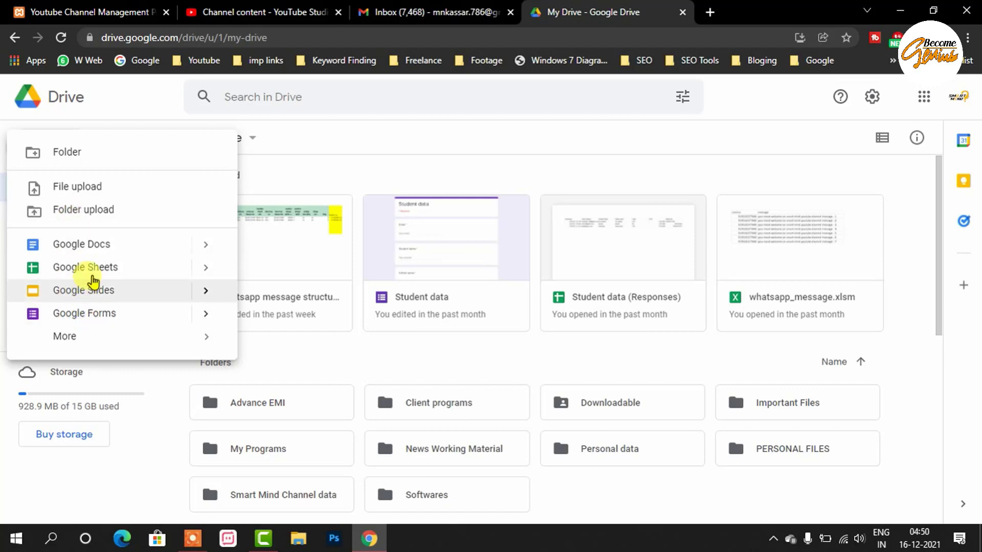
pyautogui.click(92, 349)
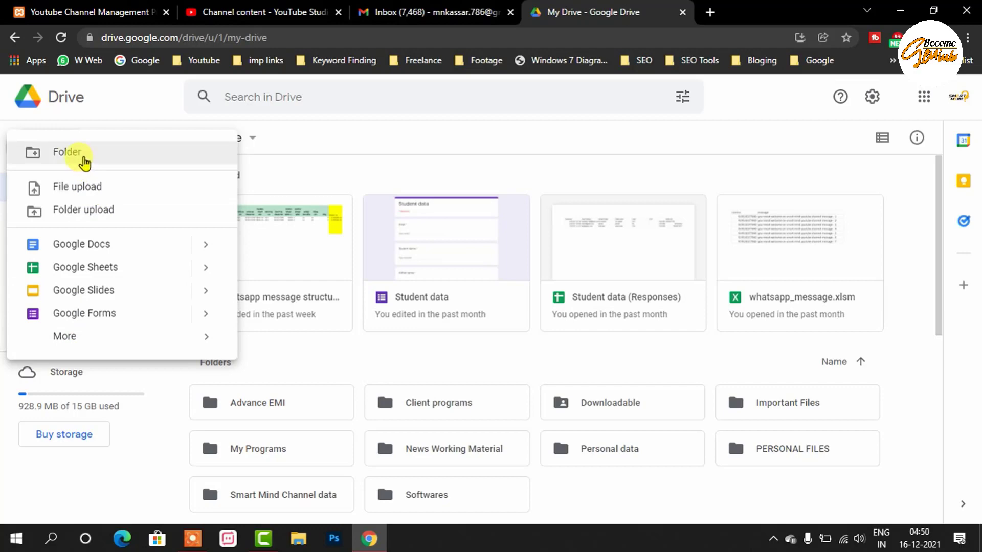
pyautogui.click(74, 157)
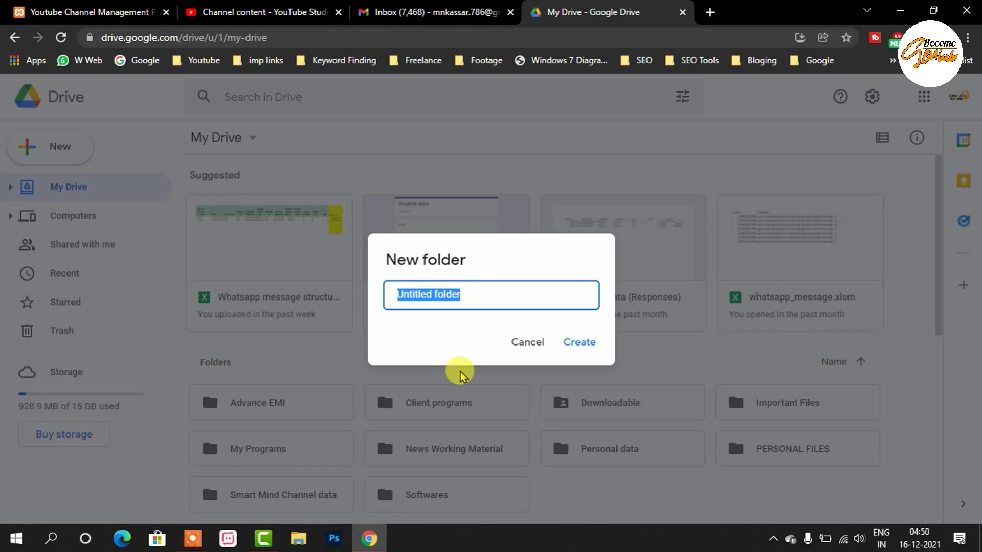
pyautogui.write('My ')
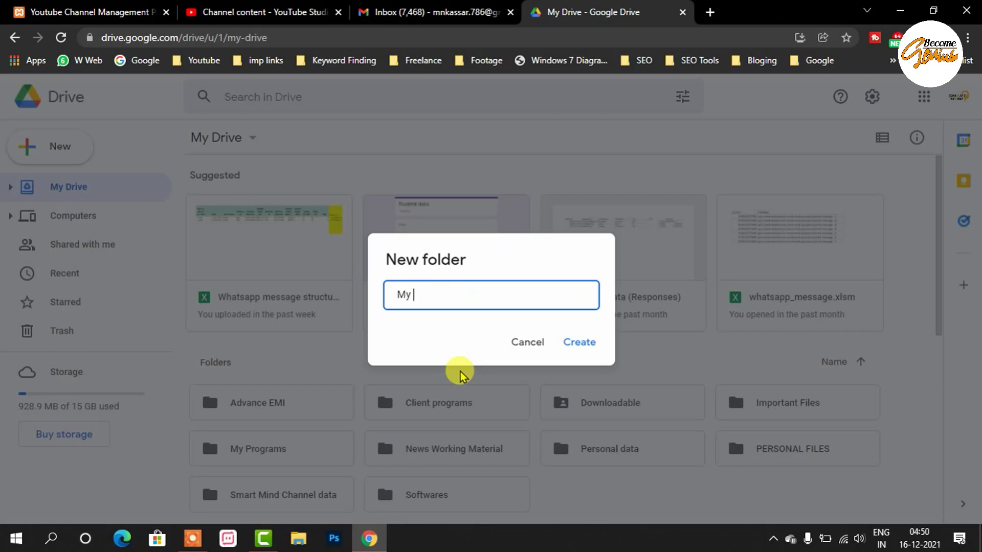
pyautogui.write('Files')
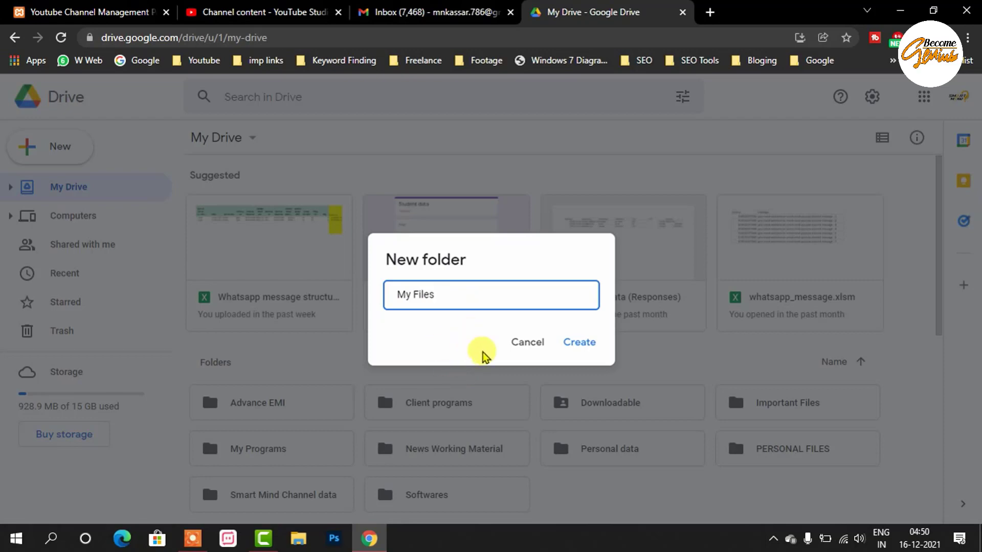
pyautogui.click(579, 347)
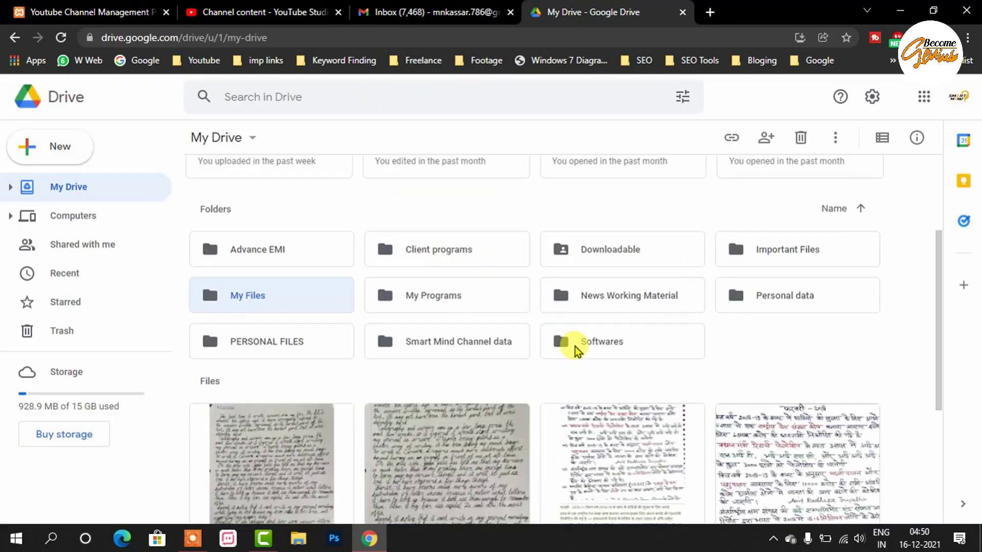
# - Open the My Files folder and create a subfolder named Test 1 inside it
pyautogui.doubleClick(244, 300)
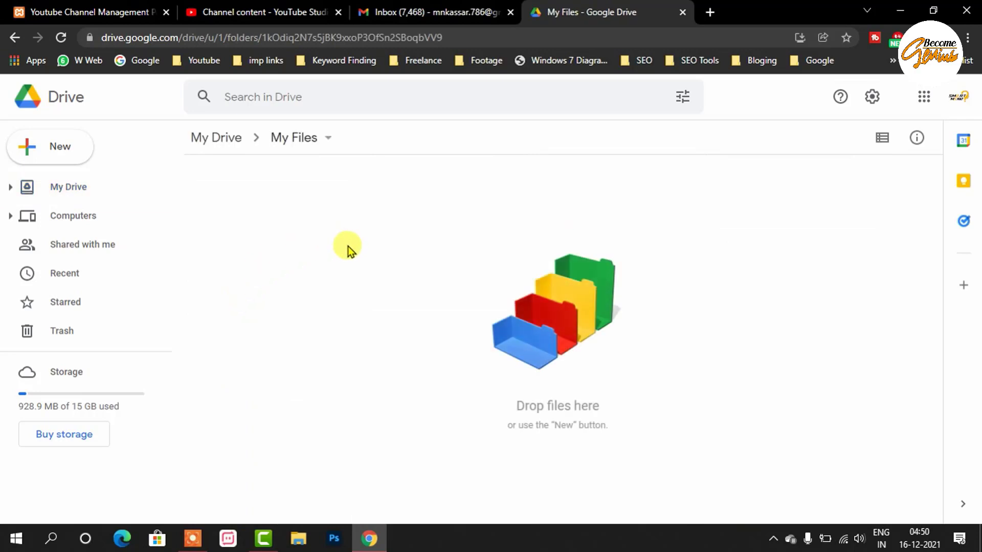
pyautogui.click(45, 151)
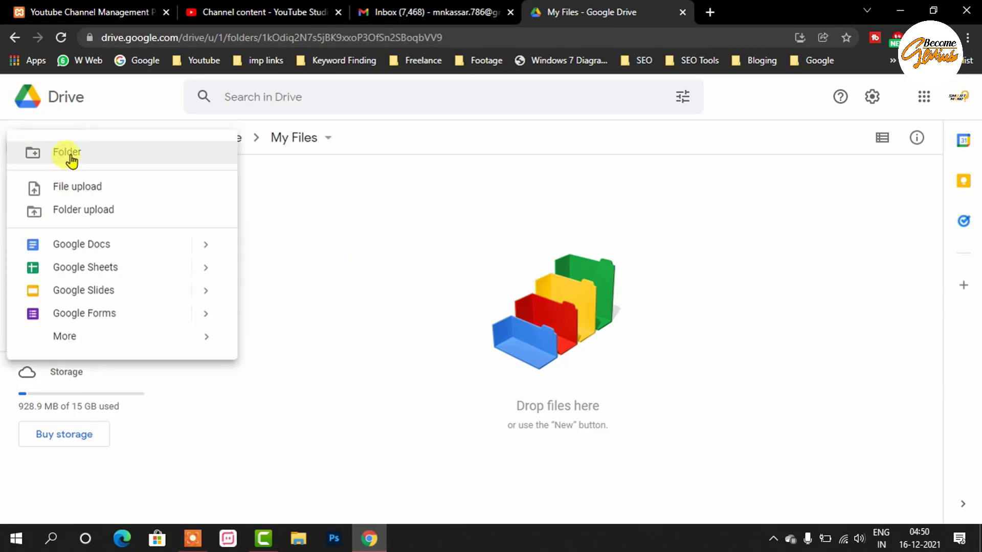
pyautogui.click(71, 159)
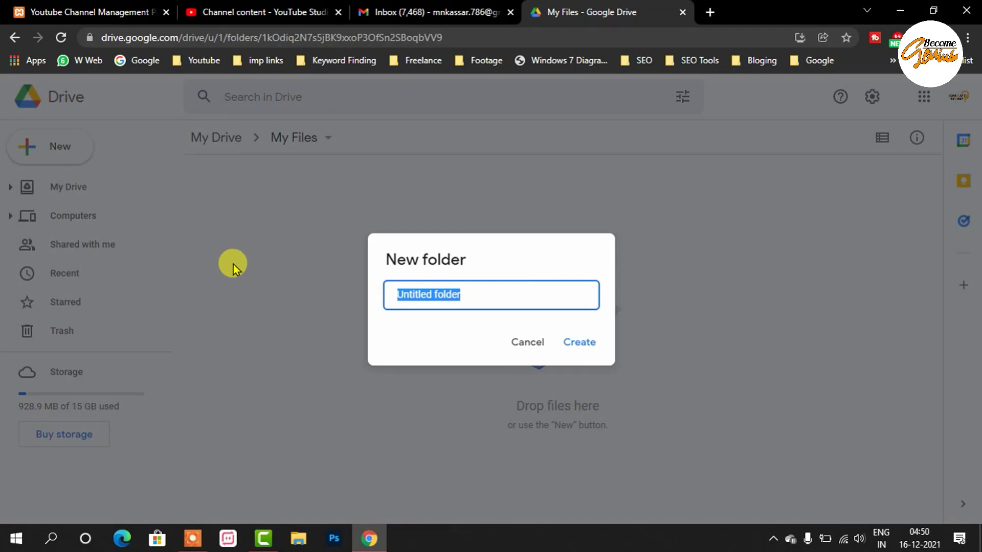
pyautogui.write('Test')
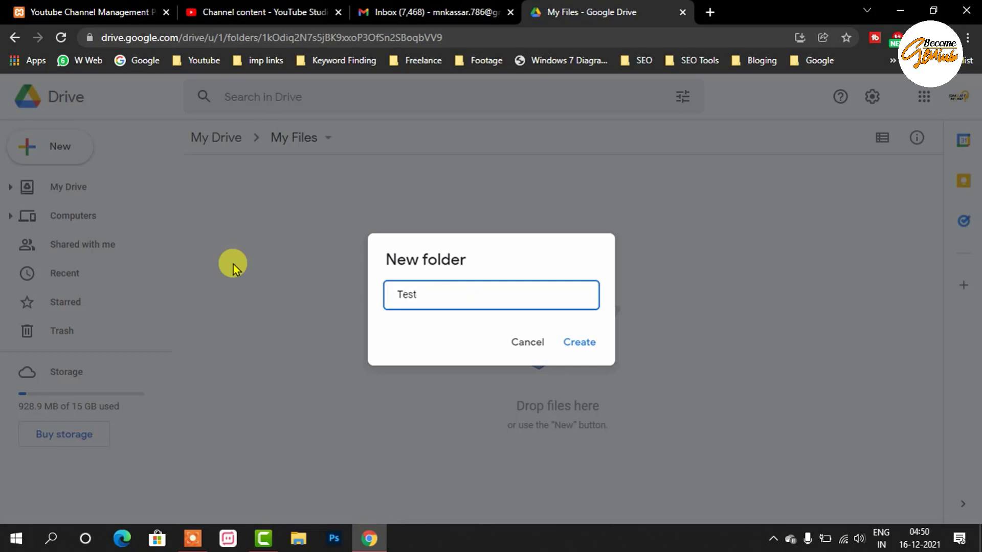
pyautogui.write(' 1')
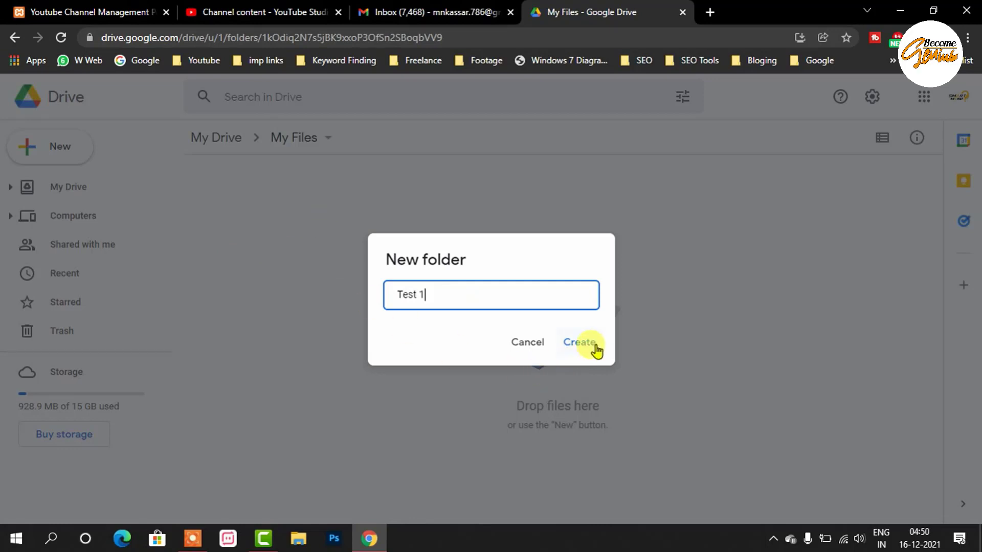
pyautogui.click(593, 343)
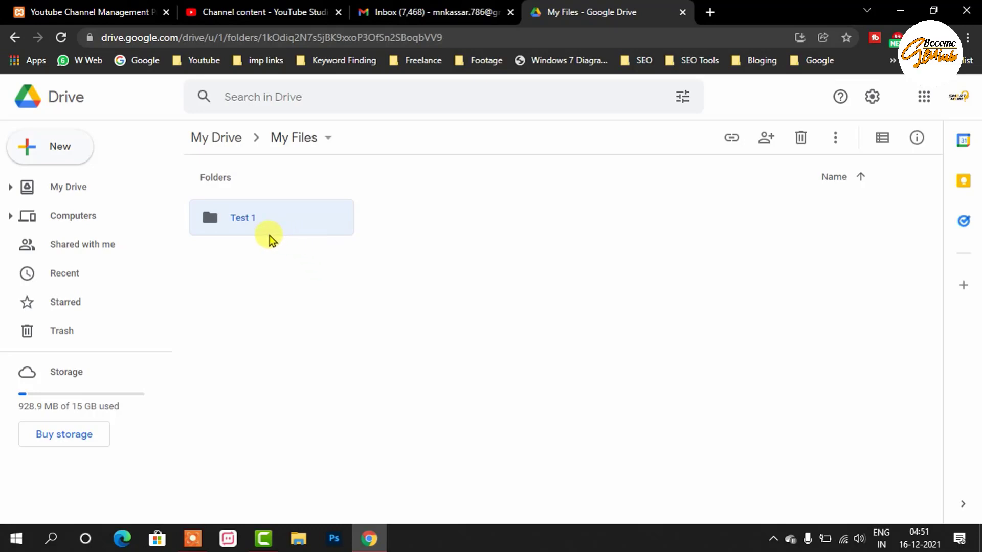
# - Open the Test 1 folder and upload the image "save contact from whatsapp web" from the desktop's New Thumbnails folder
pyautogui.doubleClick(235, 220)
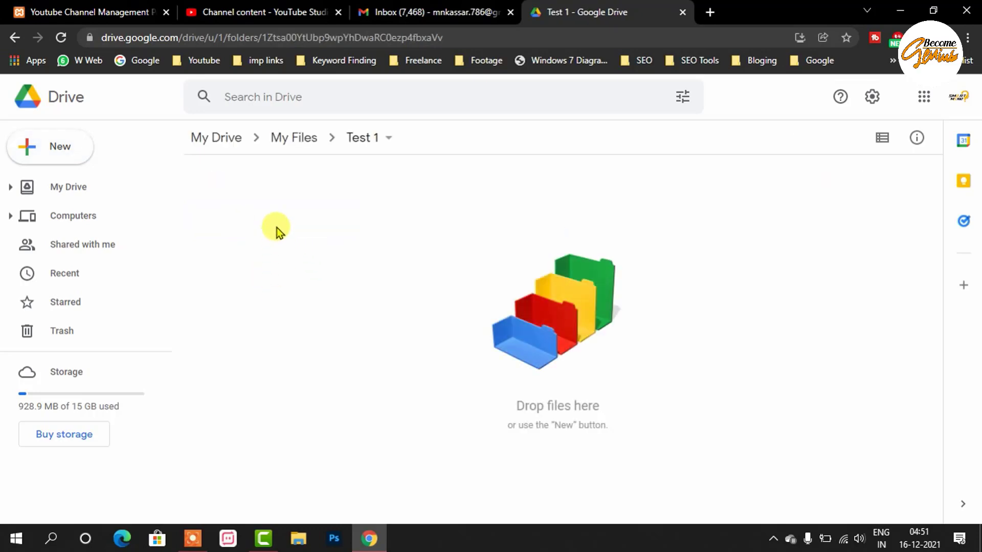
pyautogui.click(42, 153)
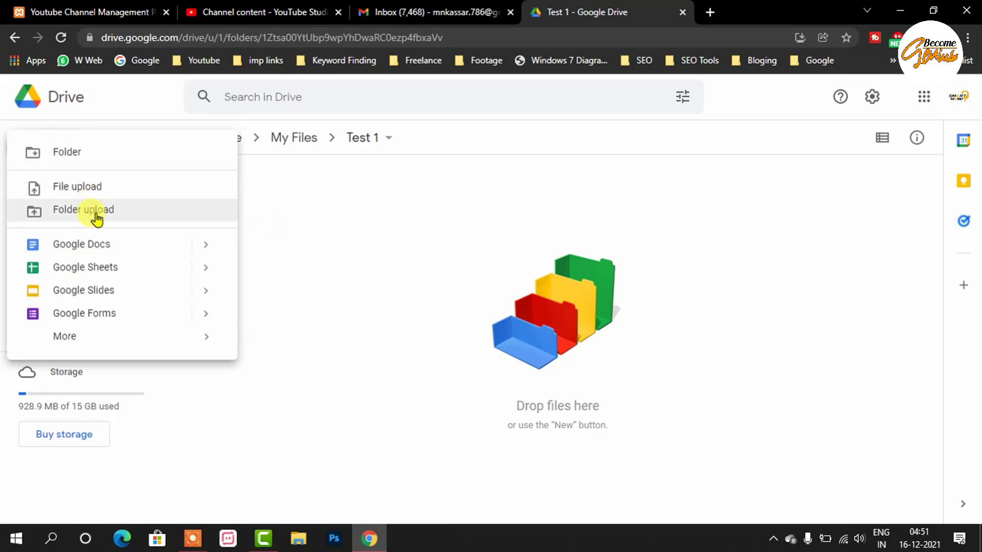
pyautogui.click(78, 192)
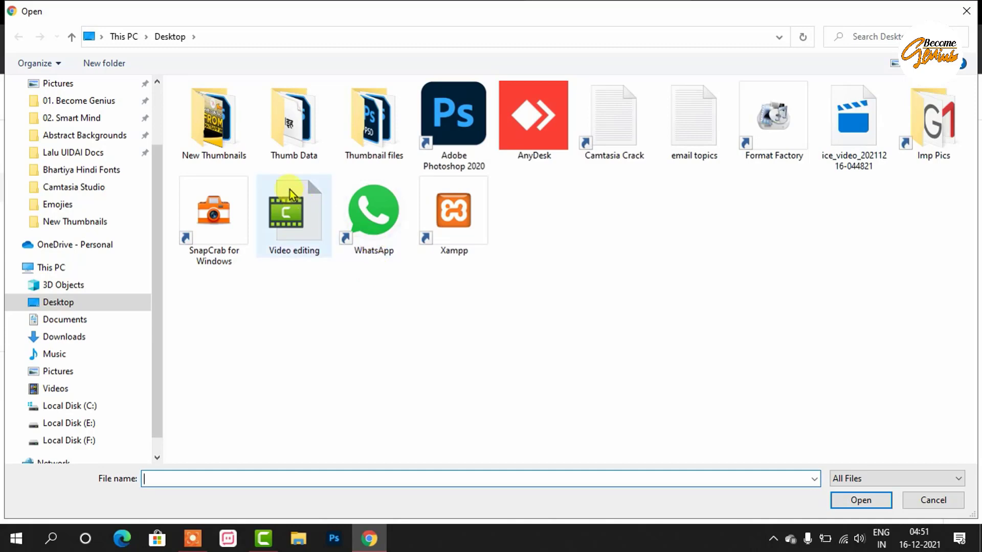
pyautogui.click(235, 137)
pyautogui.doubleClick(235, 137)
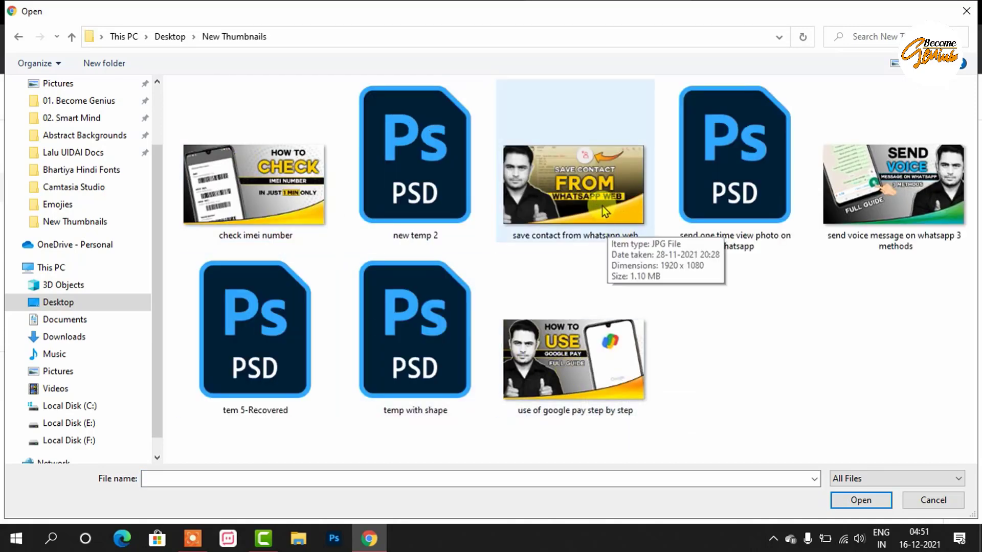
pyautogui.doubleClick(583, 195)
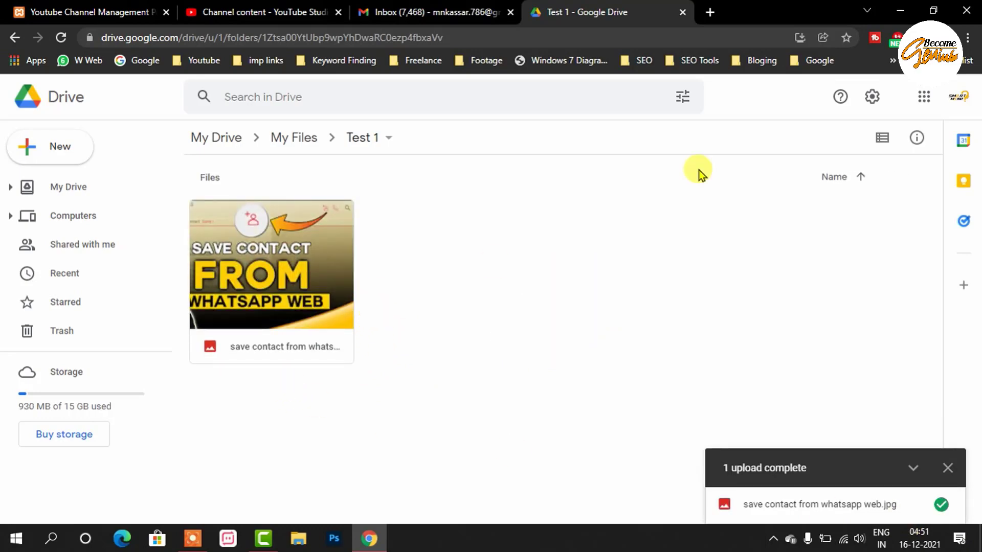
# - Open the desktop's New Thumbnails folder in File Explorer and drop the "check imei number" image into the Test 1 folder in Google Drive
pyautogui.click(903, 11)
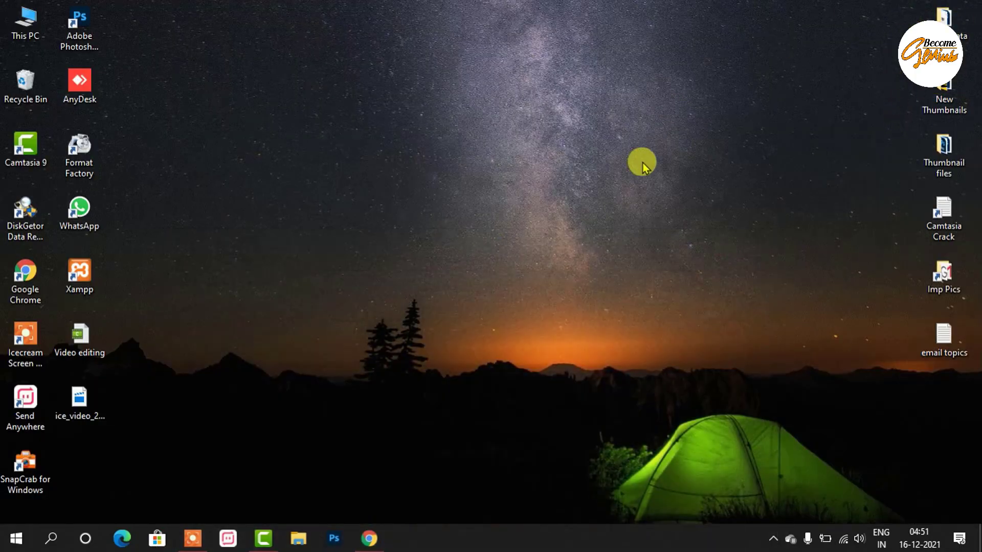
pyautogui.doubleClick(930, 98)
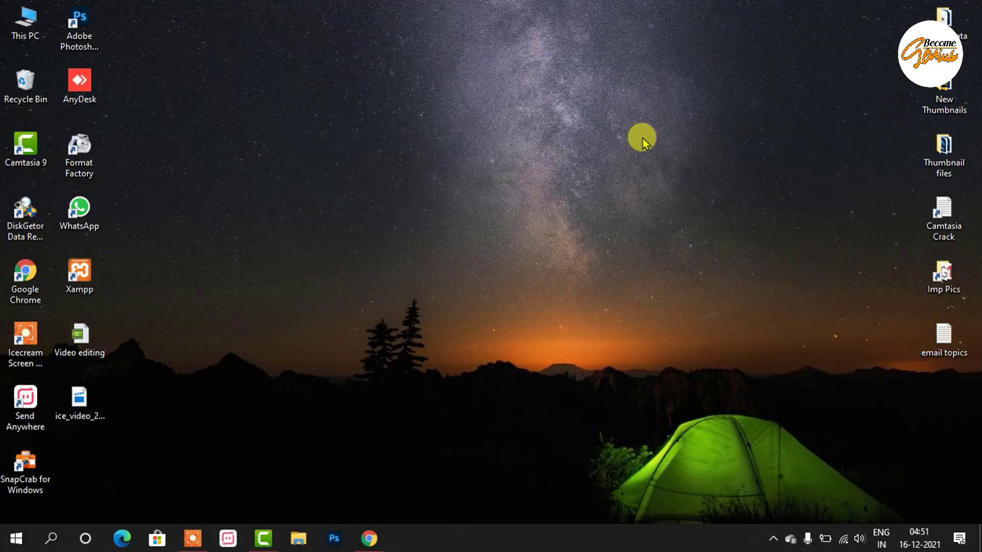
pyautogui.scroll(-1, 624, 295)
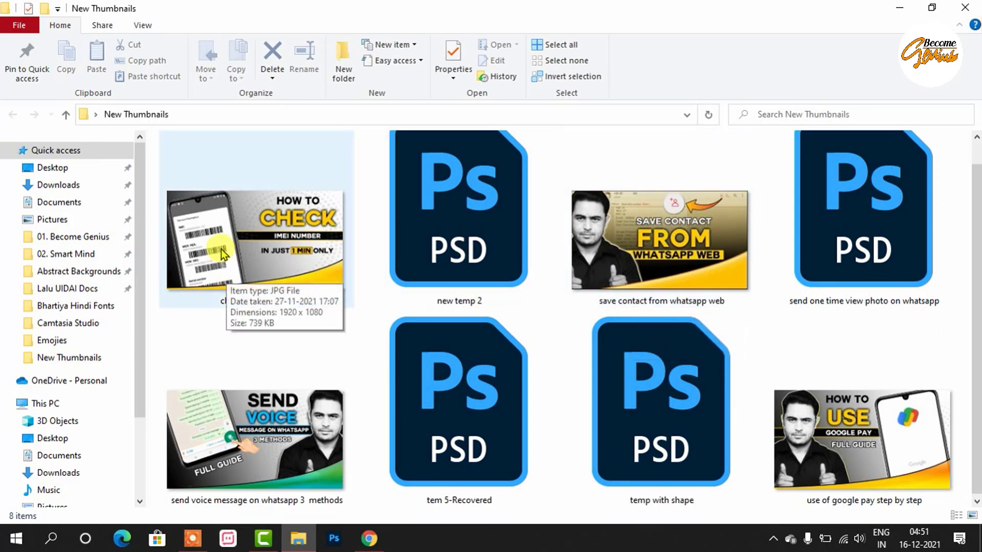
pyautogui.moveTo(219, 244); pyautogui.dragTo(377, 545)
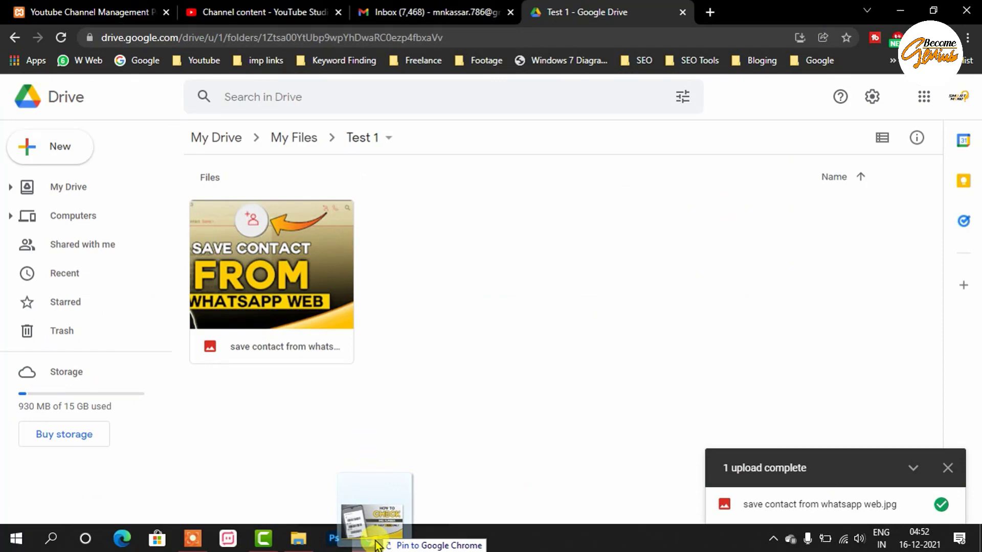
pyautogui.moveTo(377, 545); pyautogui.dragTo(438, 437)
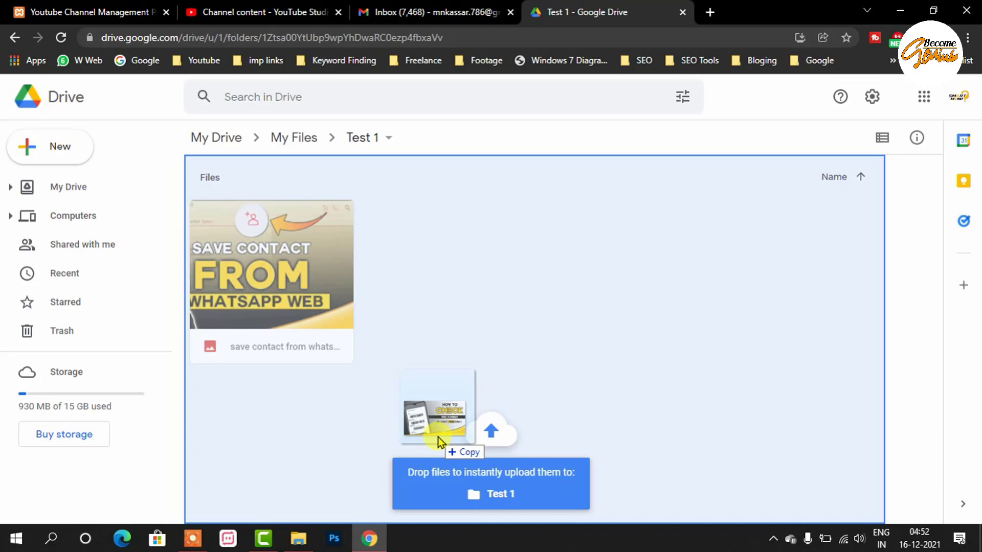
pyautogui.moveTo(438, 437); pyautogui.dragTo(496, 426)
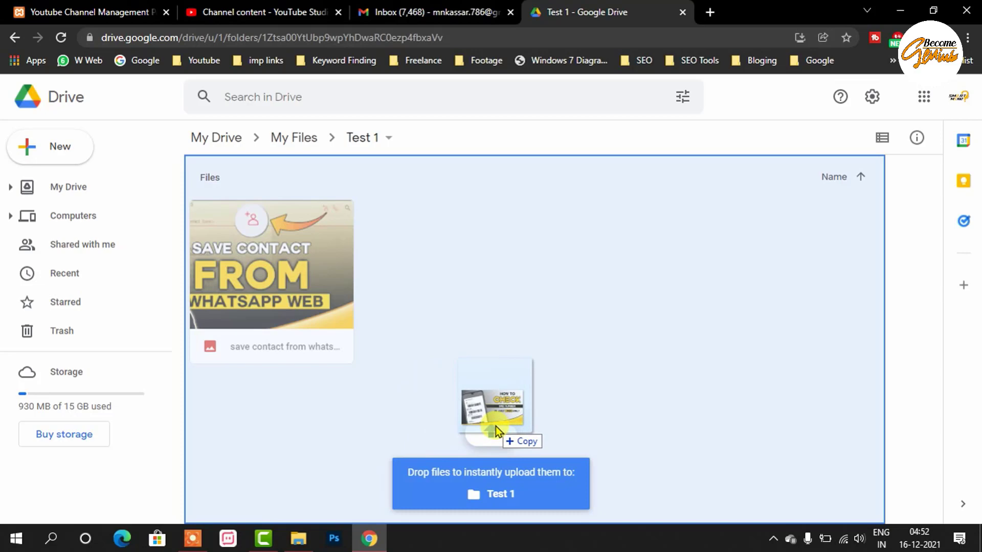
pyautogui.moveTo(496, 425); pyautogui.dragTo(496, 425)
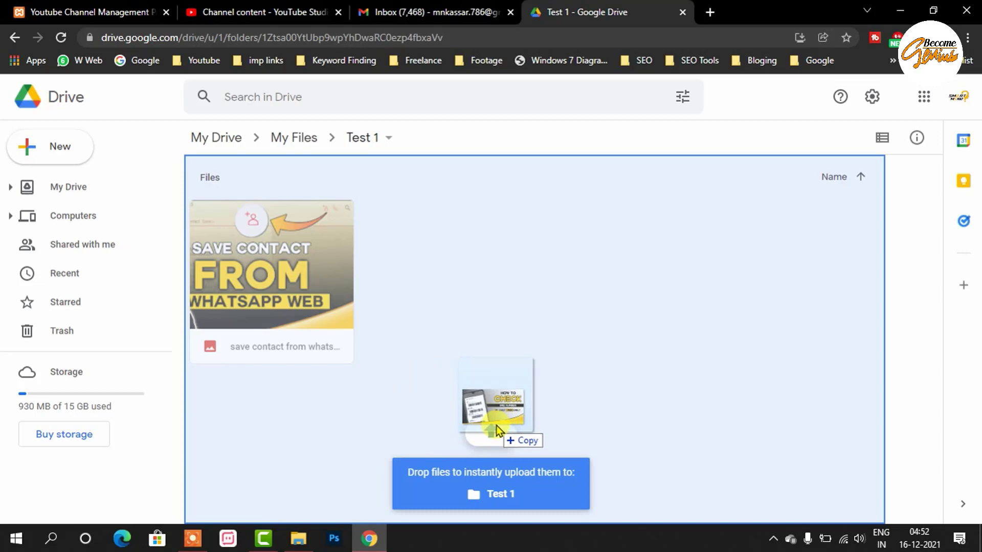
pyautogui.moveTo(496, 426); pyautogui.dragTo(496, 426)
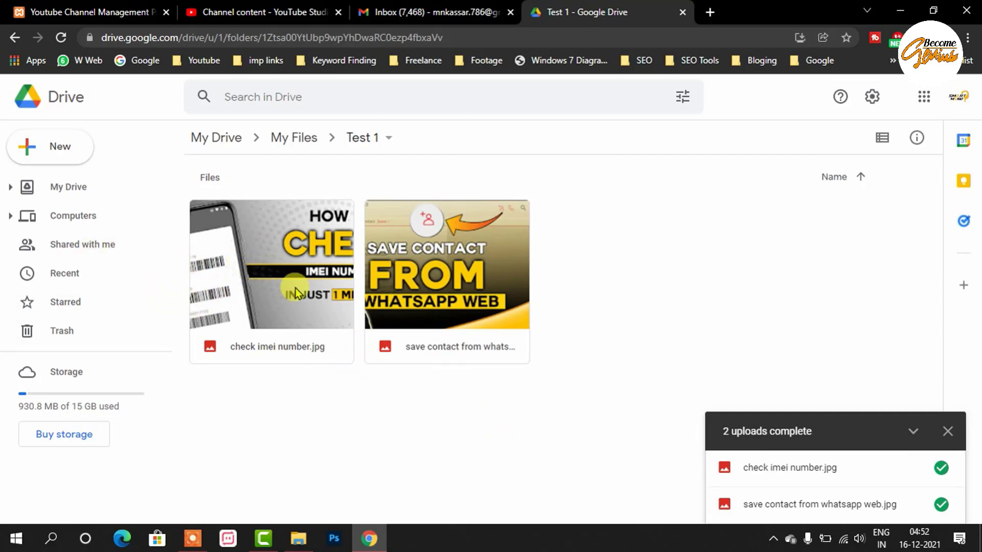
# - Upload the entire New Thumbnails folder from the desktop into the Test 1 folder and allow the upload of its files
pyautogui.click(65, 148)
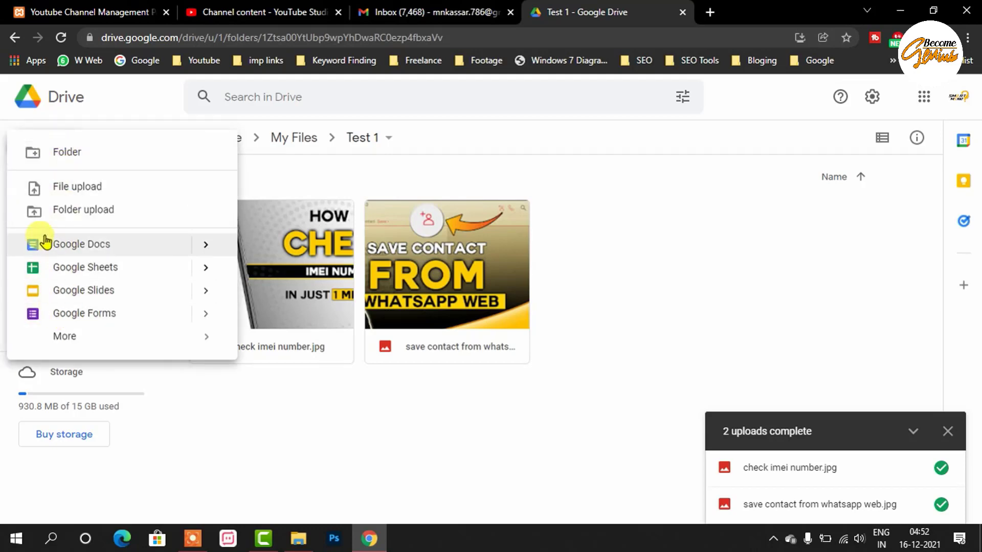
pyautogui.click(49, 210)
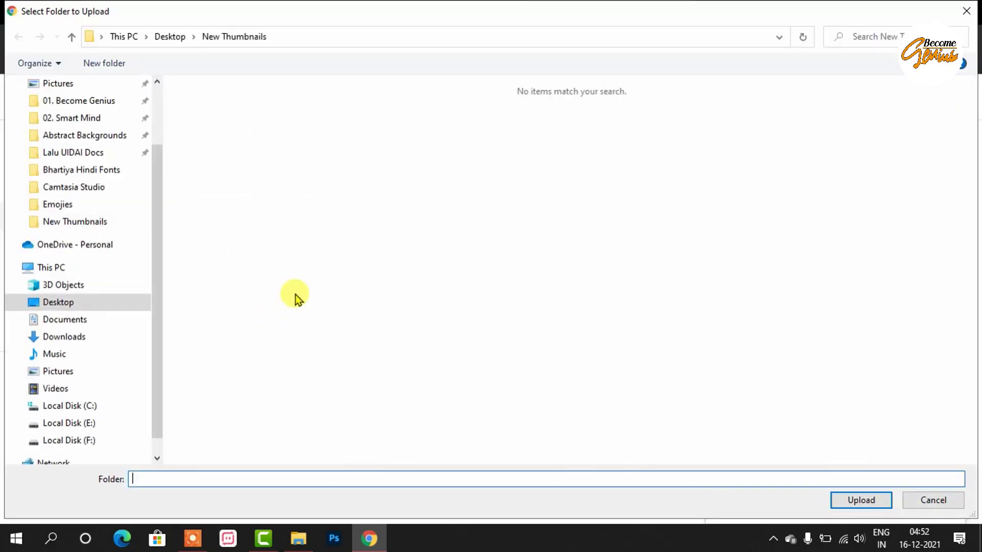
pyautogui.scroll(2, 160, 168)
pyautogui.click(61, 113)
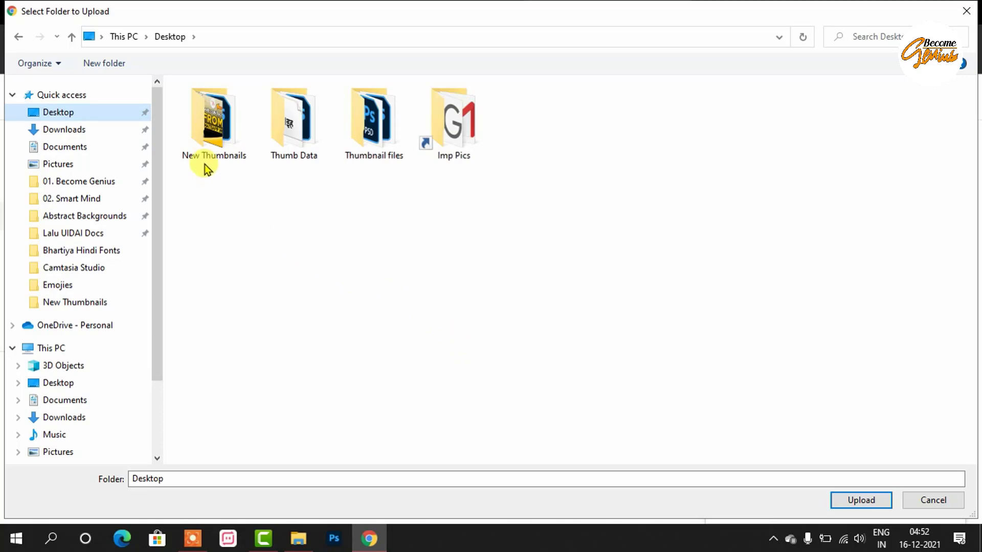
pyautogui.click(208, 149)
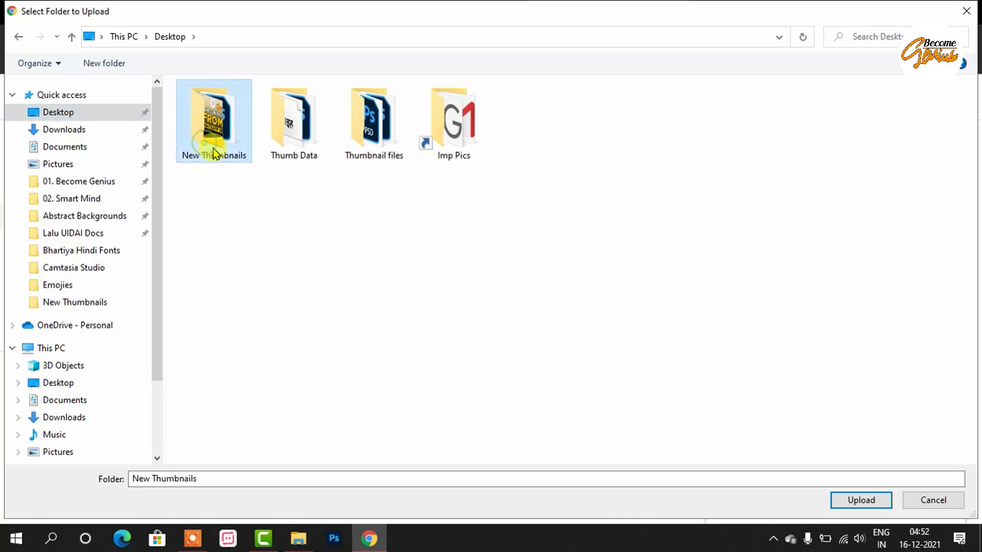
pyautogui.click(866, 506)
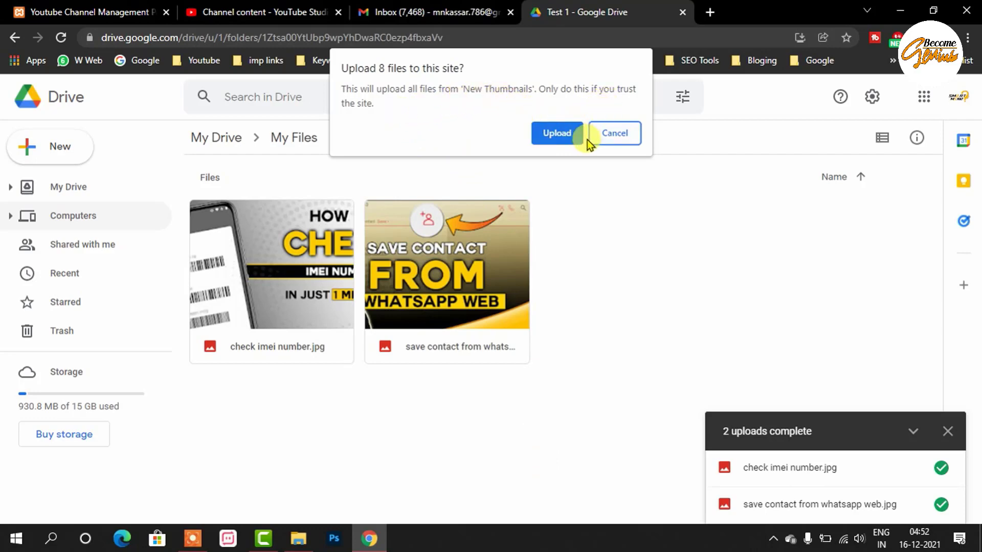
pyautogui.click(573, 141)
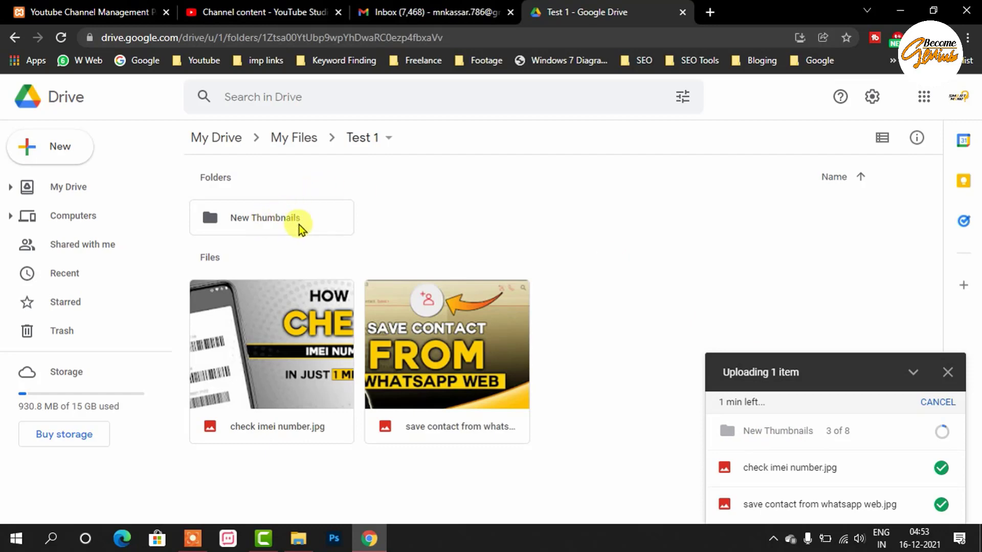
# - Open the uploaded New Thumbnails folder, cancel the rest of its running upload and dismiss the upload status list
pyautogui.doubleClick(276, 221)
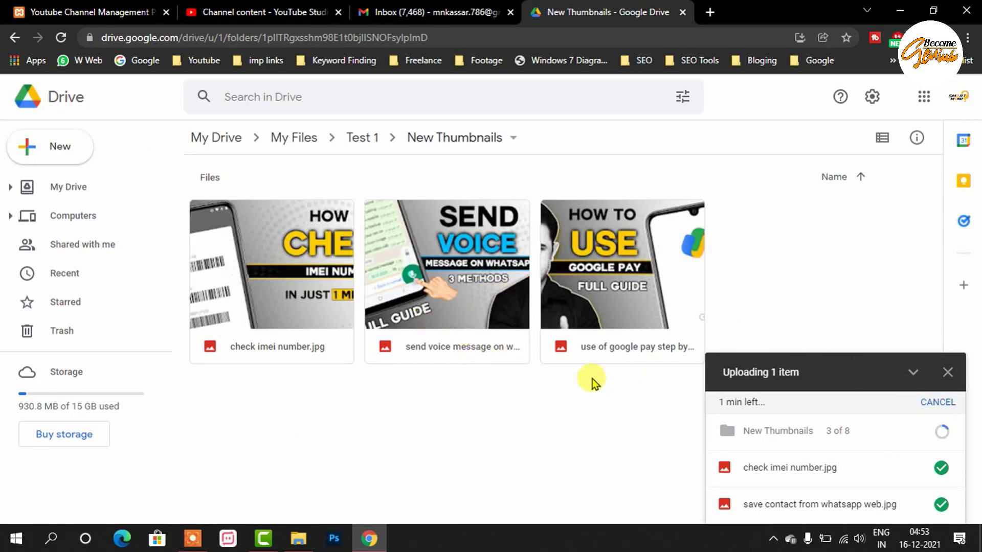
pyautogui.click(942, 432)
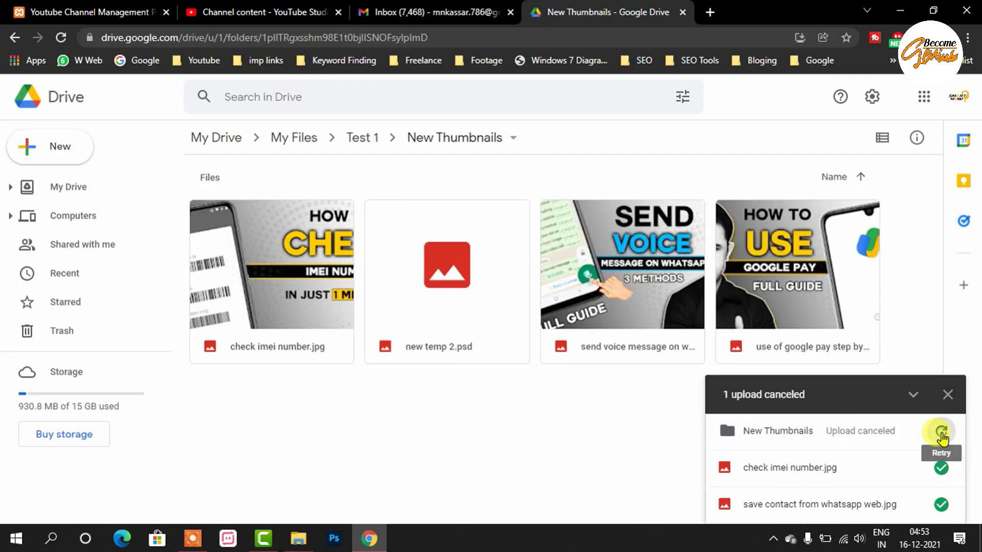
pyautogui.click(948, 396)
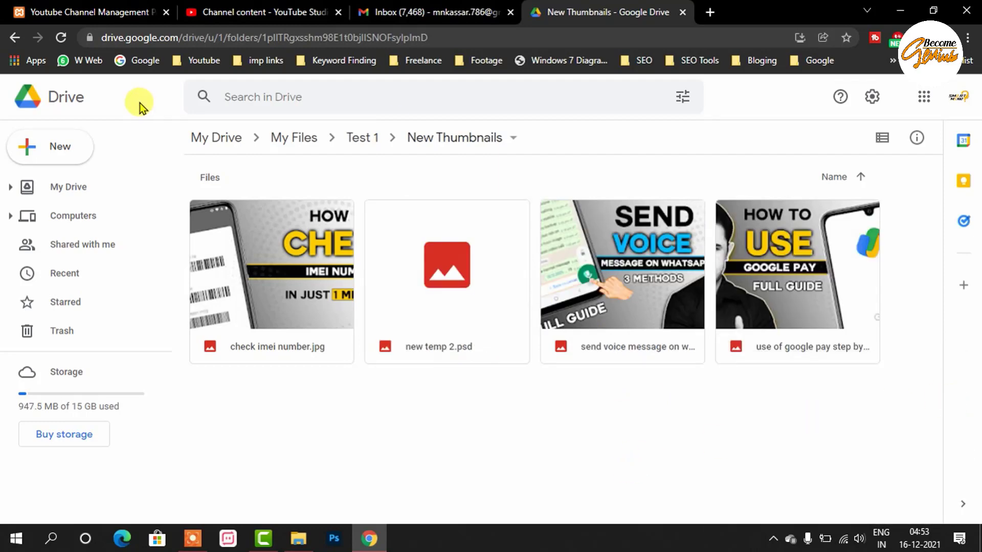
# - Go back up to the My Files folder and reopen its Test 1 subfolder to view the uploaded contents
pyautogui.click(15, 37)
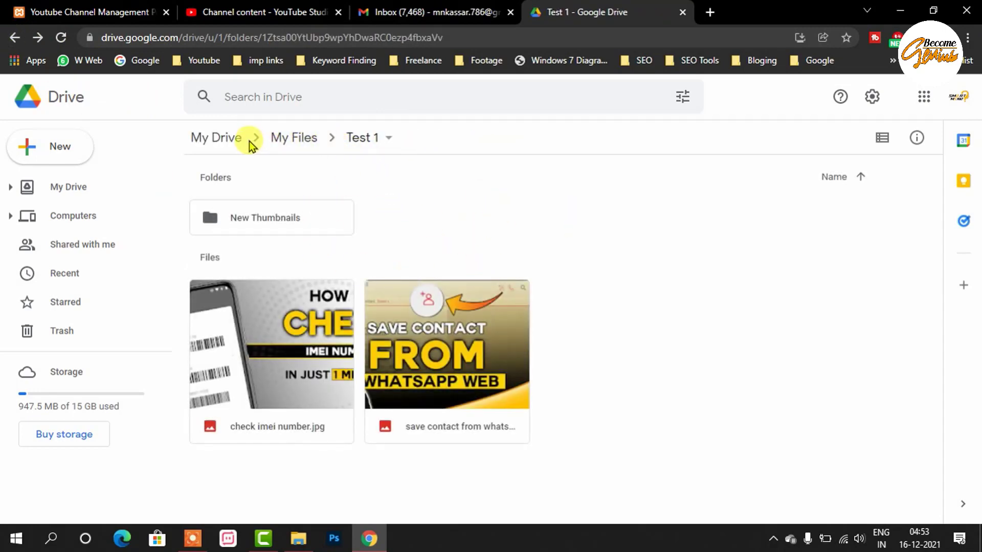
pyautogui.click(281, 143)
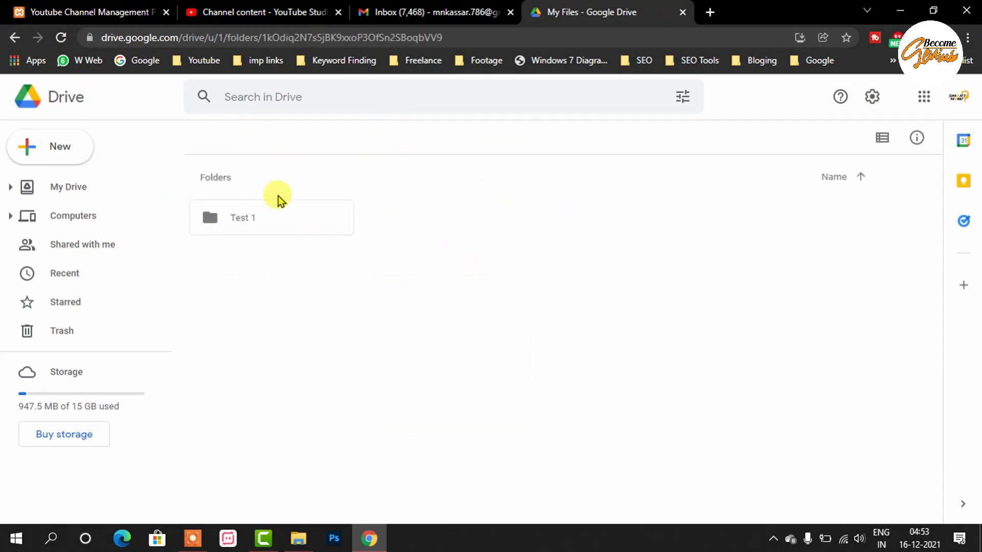
pyautogui.doubleClick(264, 218)
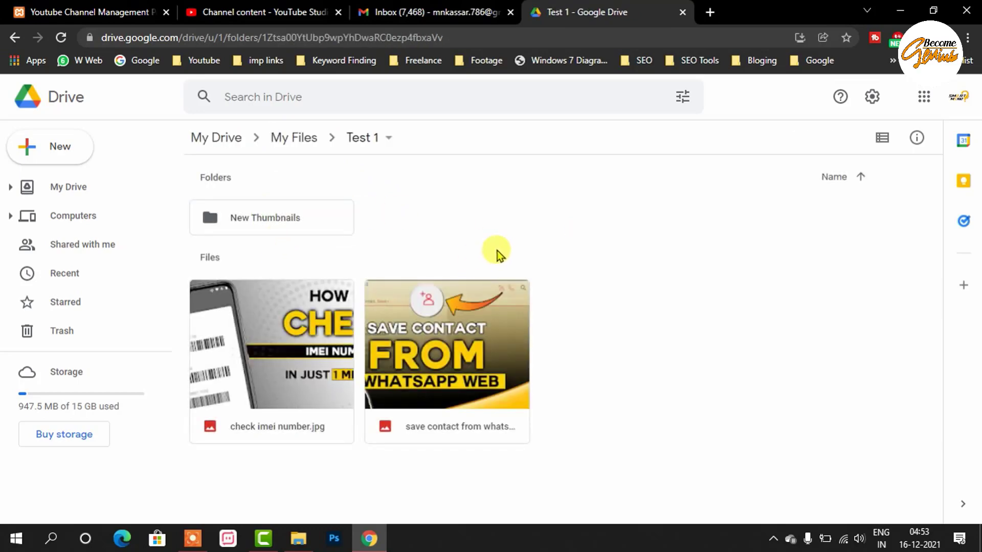